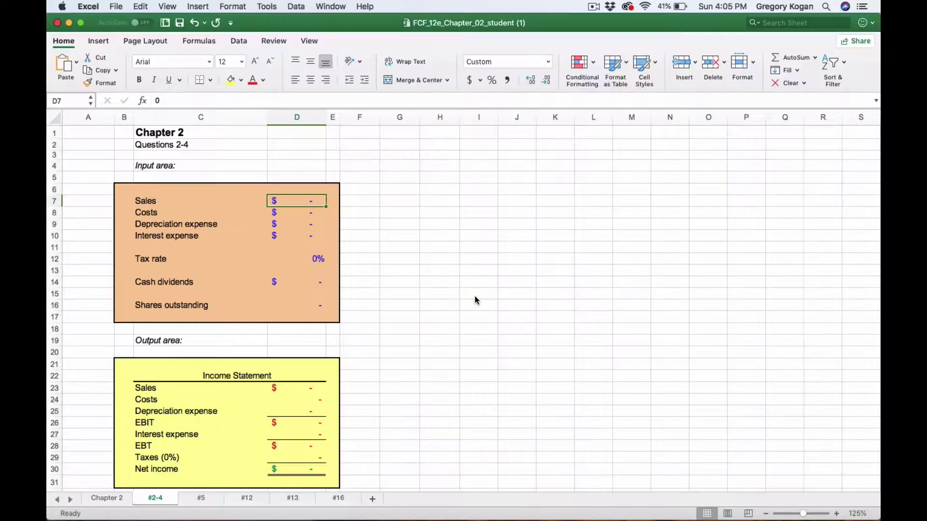
Step: Scroll up the #2-4 sheet, then bring up basic problems 1–10 in the Chrome textbook reader
scroll(319, 327, "up", 3)
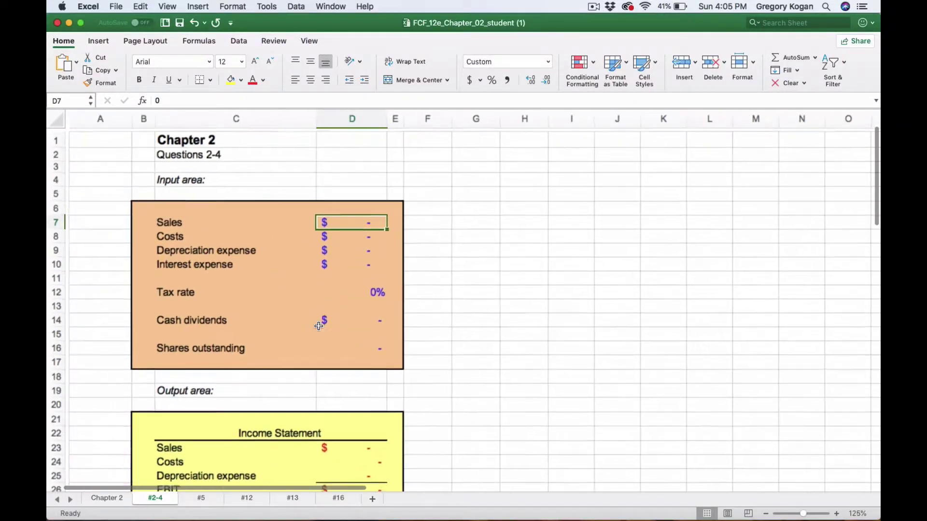
scroll(319, 326, "up", 2)
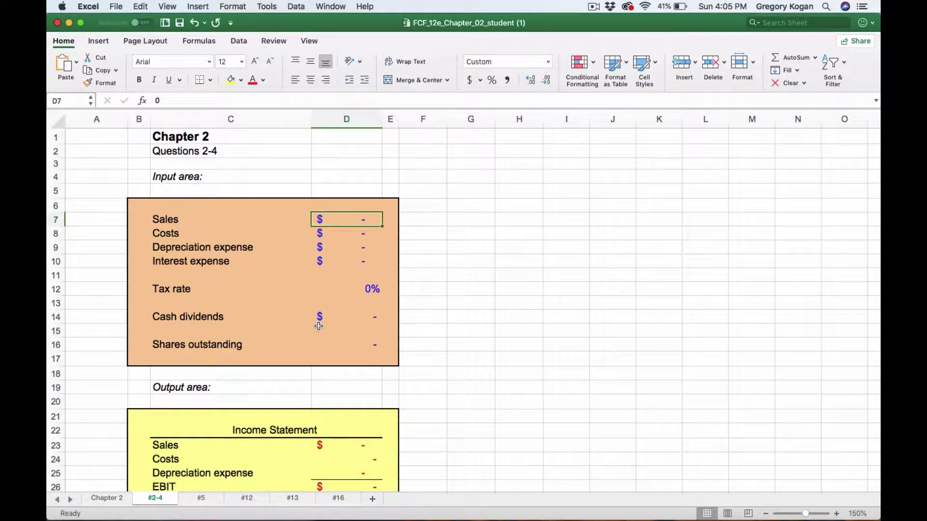
key("super+Tab")
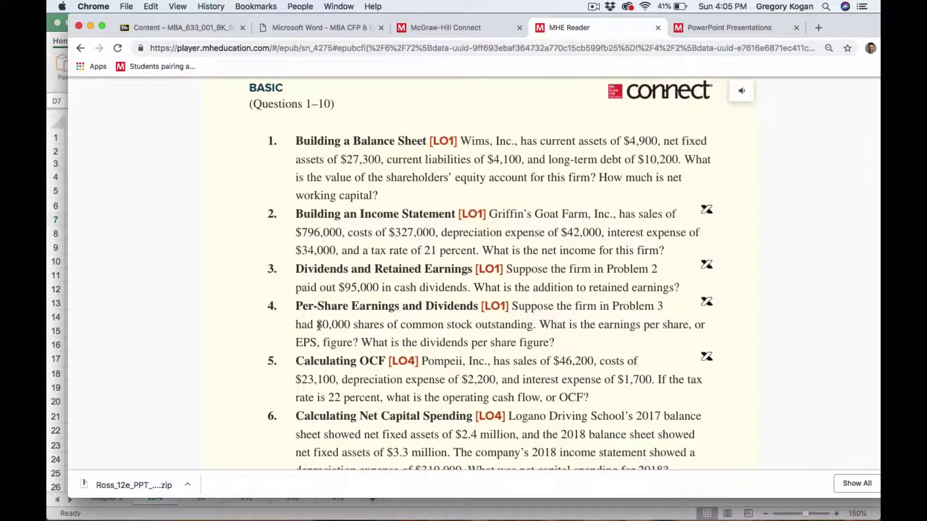
Step: Scroll the reader to problems 1–5, glancing back at the Excel template
scroll(318, 326, "up", 3)
scroll(317, 326, "down", 3)
key("super+Tab")
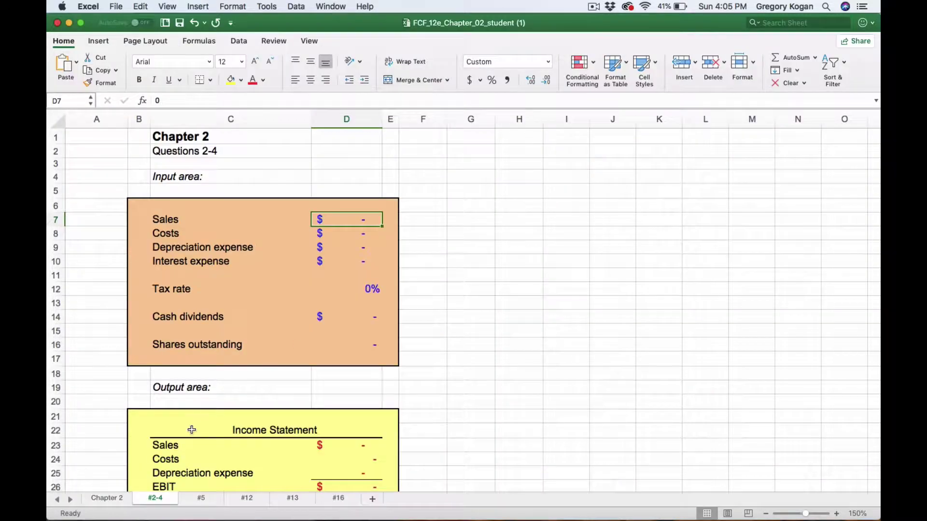
key("super+Tab")
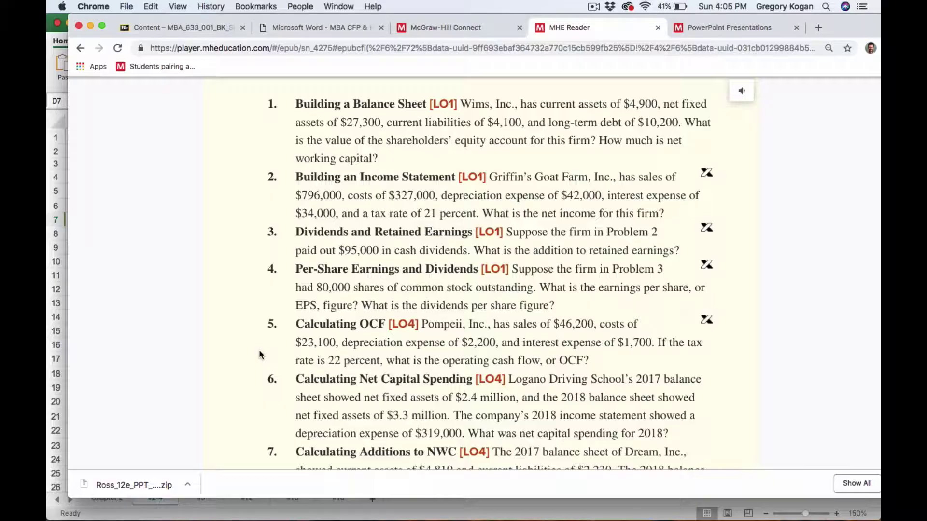
scroll(457, 202, "up", 3)
scroll(457, 202, "down", 1)
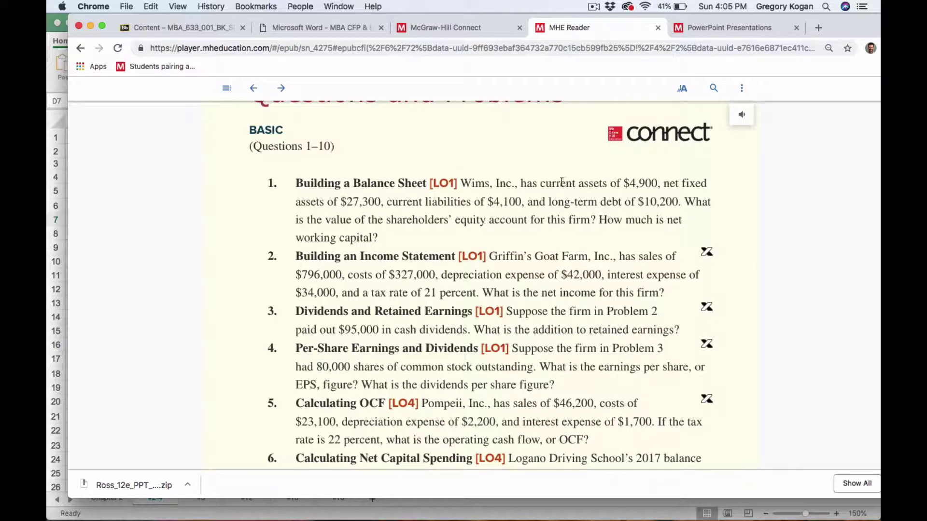
Step: Highlight and clear problem 1's opening figures, then return to the #2-4 sheet
left_click_drag(485, 183, 399, 198)
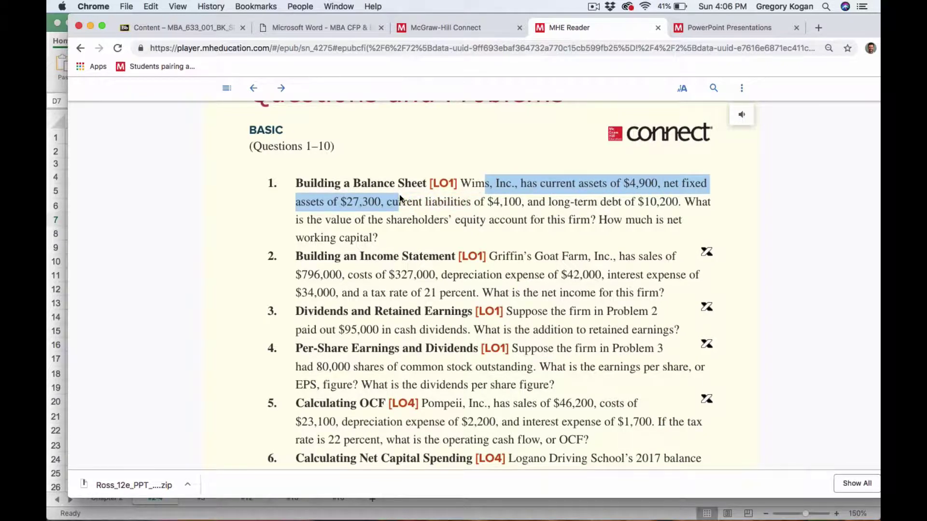
key("super+Tab")
key("super+Tab")
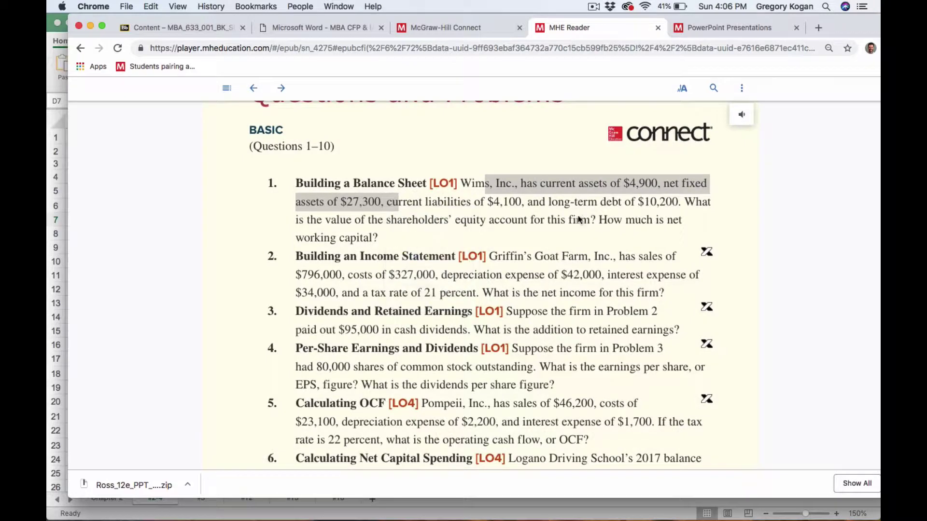
left_click(578, 217)
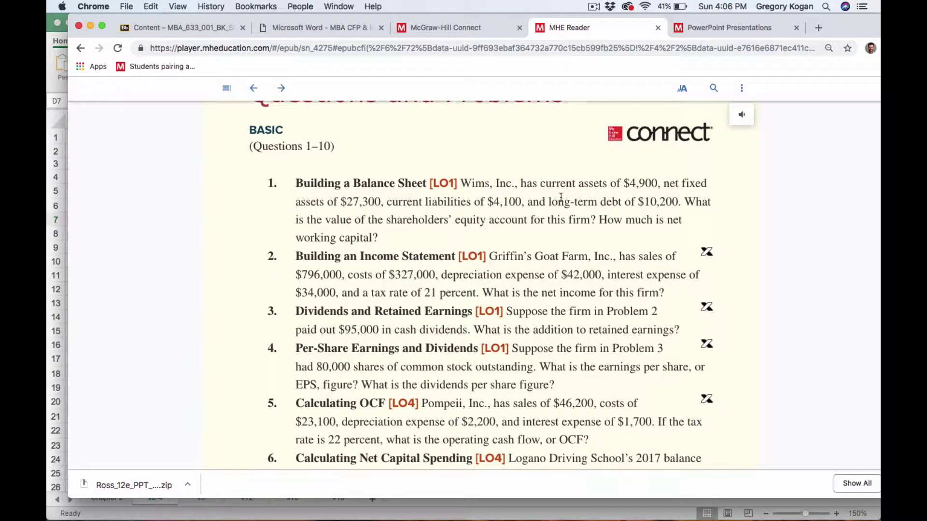
scroll(569, 242, "down", 3)
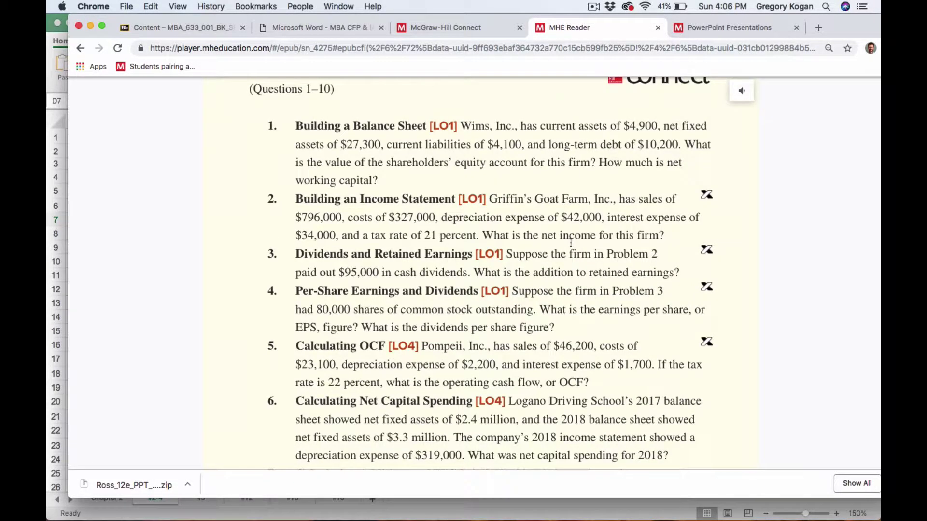
key("super+Tab")
key("super+Tab")
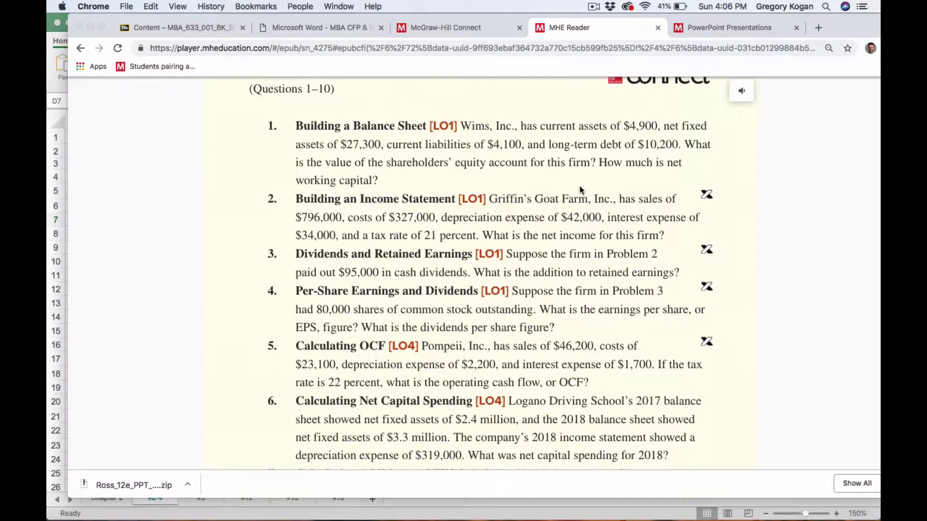
key("super+Tab")
Step: Enter problem 2's sales of $796,000 and costs of $327,000
type("796,000")
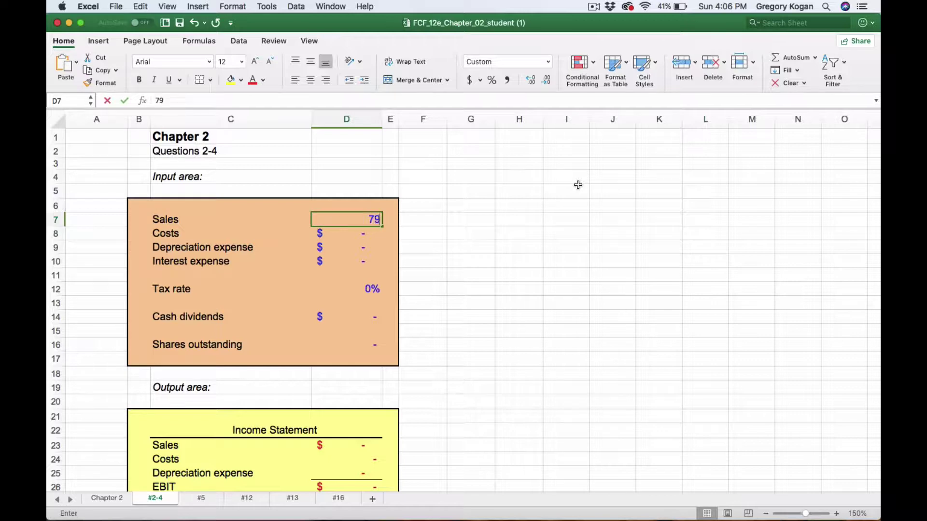
key("Return")
key("super+Tab")
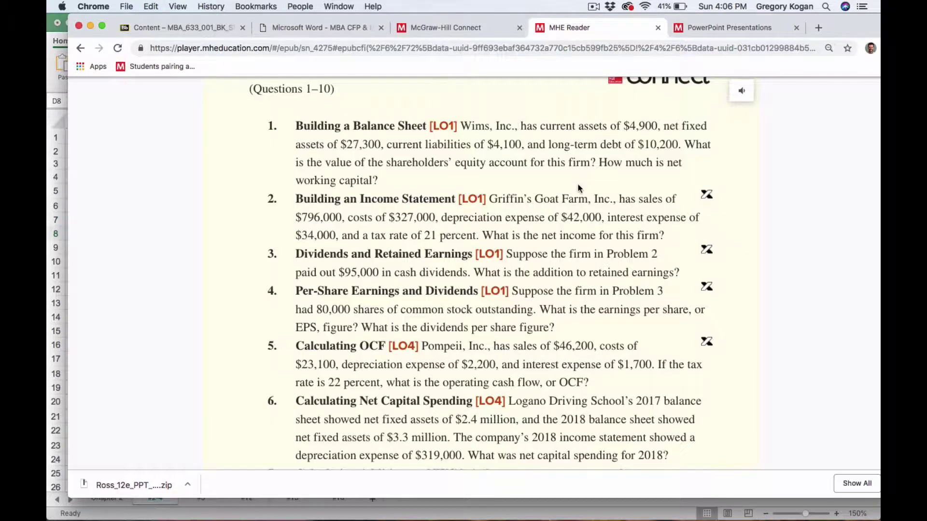
key("super+Tab")
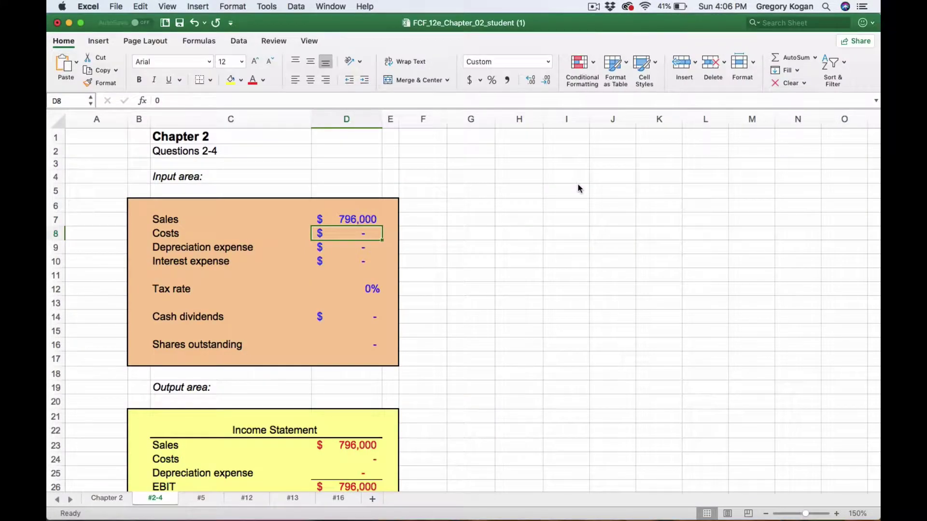
type("327000")
key("Return")
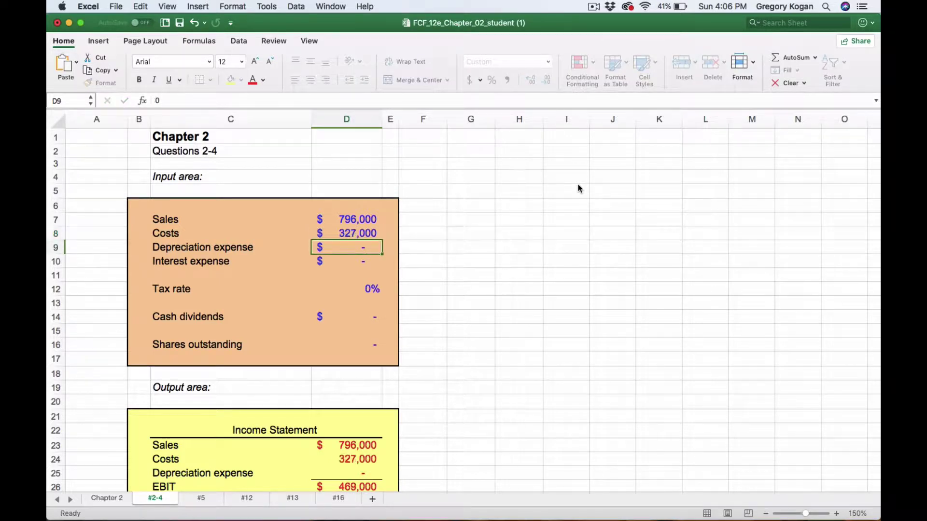
Step: Enter depreciation of $42,000 and interest expense of $34,000 from the textbook
key("super+Tab")
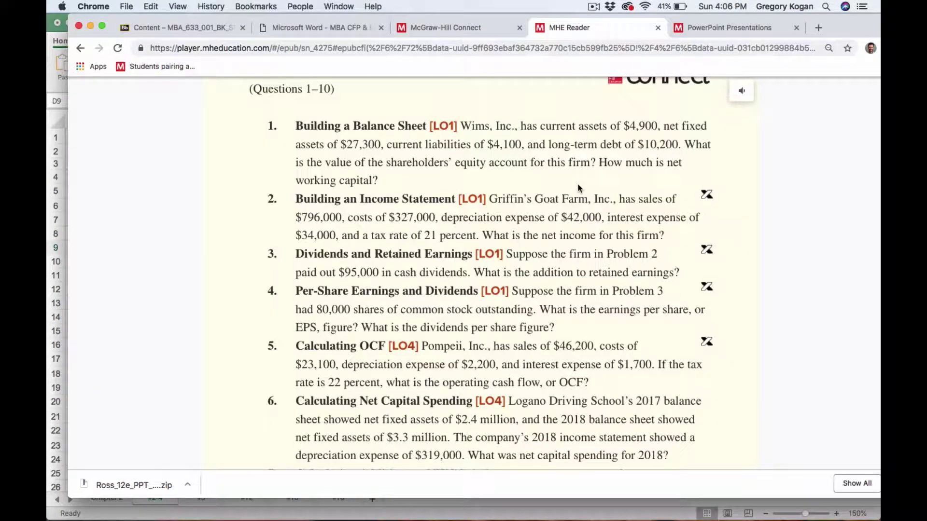
key("super+Tab")
type("4200")
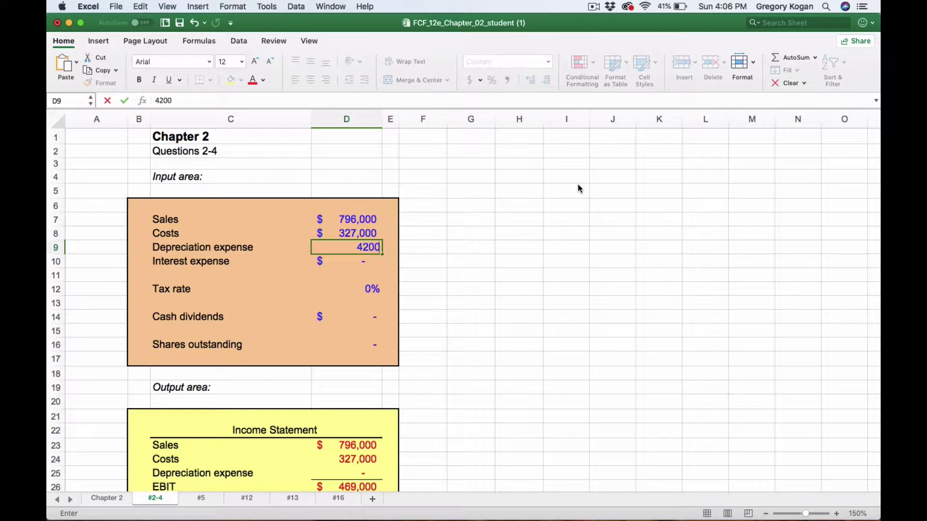
type("0")
key("Return")
key("super+Tab")
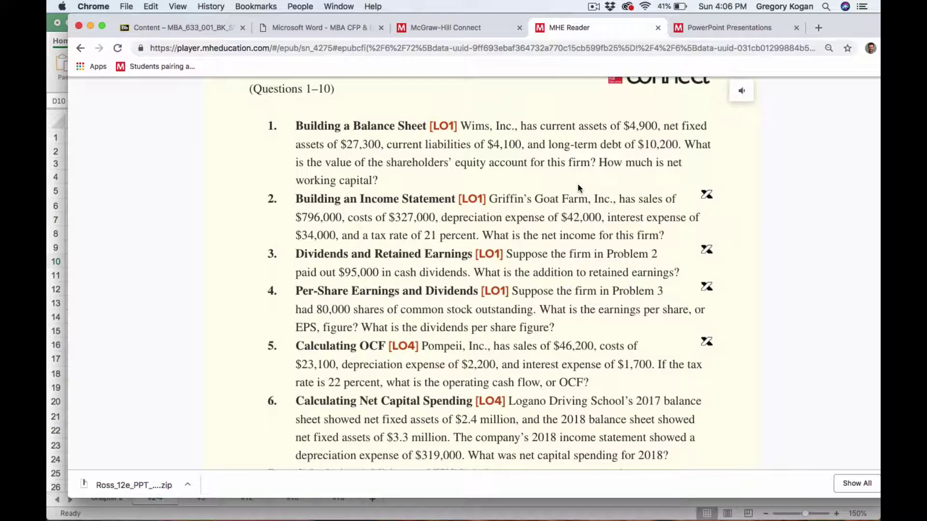
key("super+Tab")
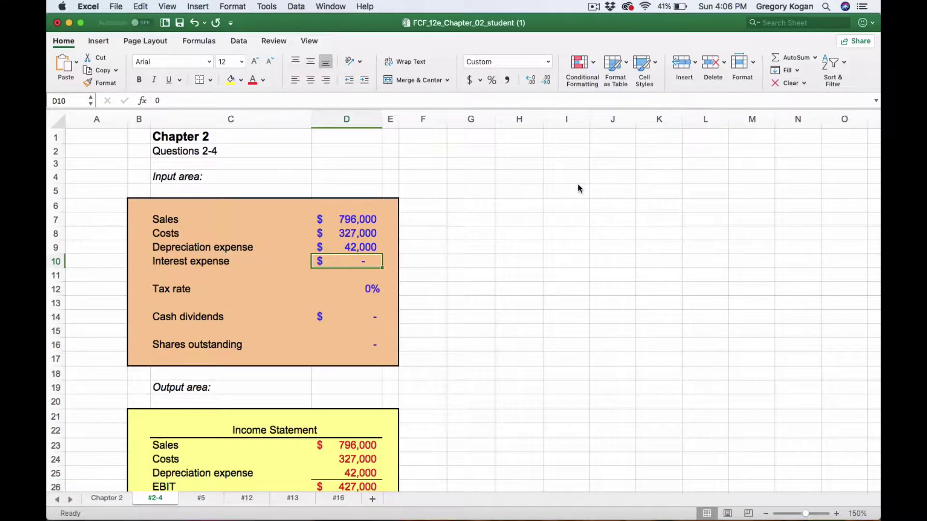
type("34000")
key("Return")
key("Return")
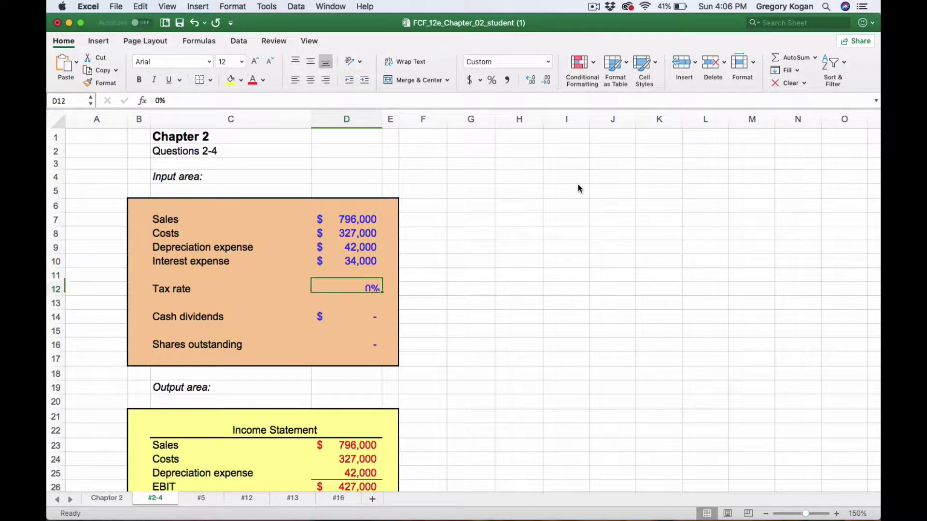
Step: Enter the 21% tax rate so net income shows $310,470
key("super+Tab")
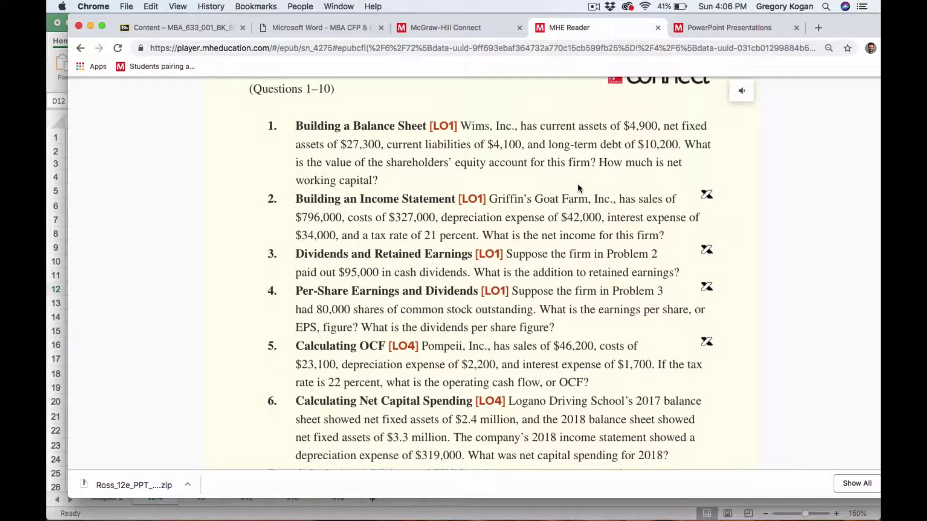
key("super+Tab")
type("21")
key("Return")
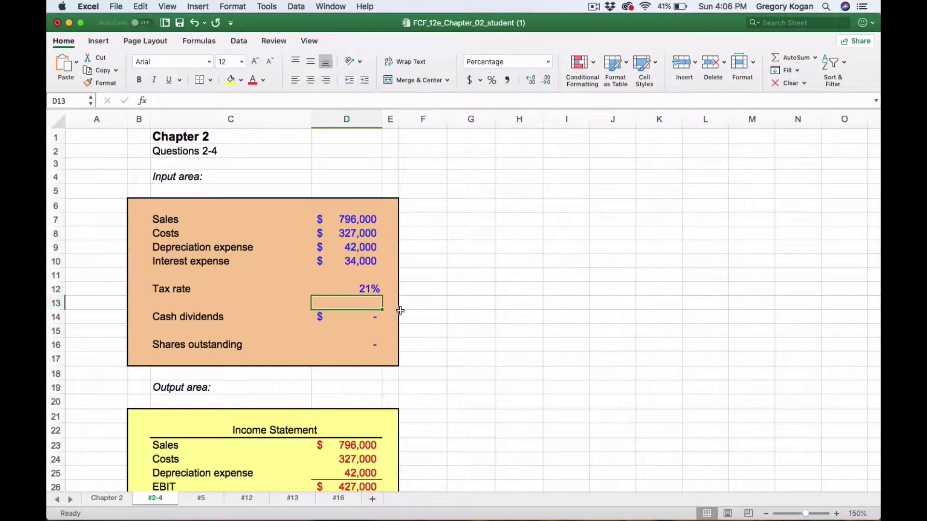
left_click(400, 311)
scroll(394, 311, "down", 3)
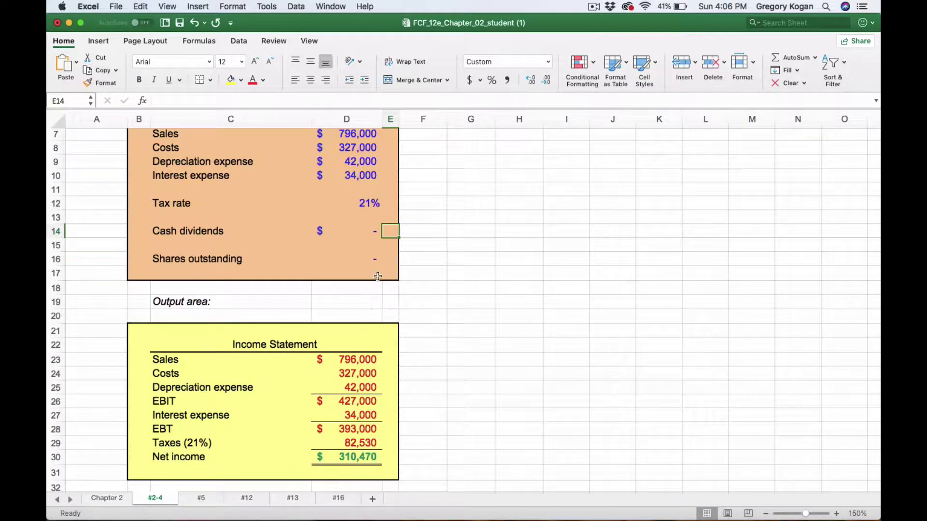
Step: Enter cash dividends of $95,000 in D14, as given in the textbook
left_click(372, 232)
key("super+Tab")
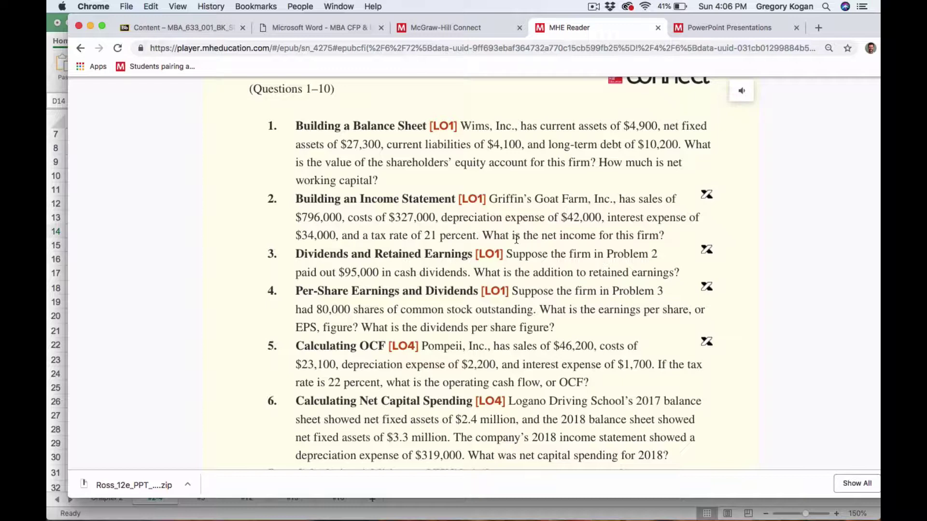
scroll(516, 239, "down", 1)
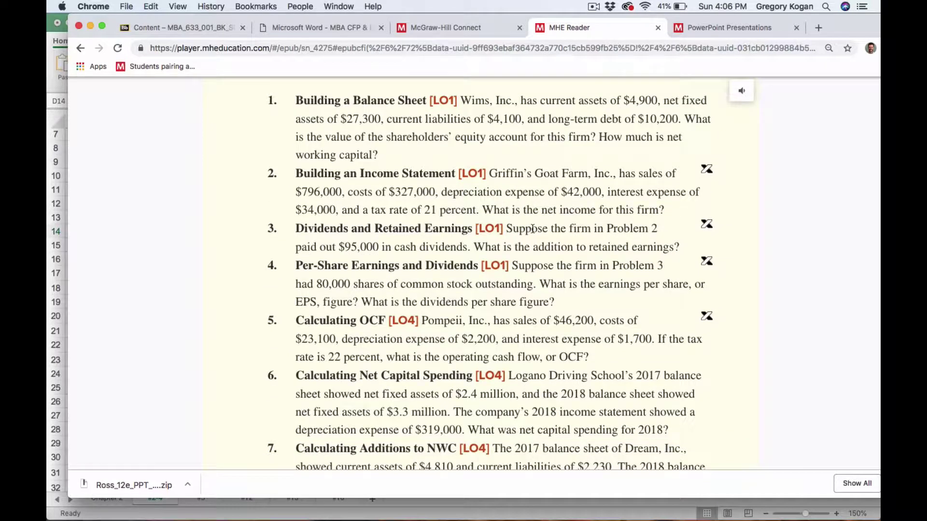
key("super+Tab")
key("super+Tab")
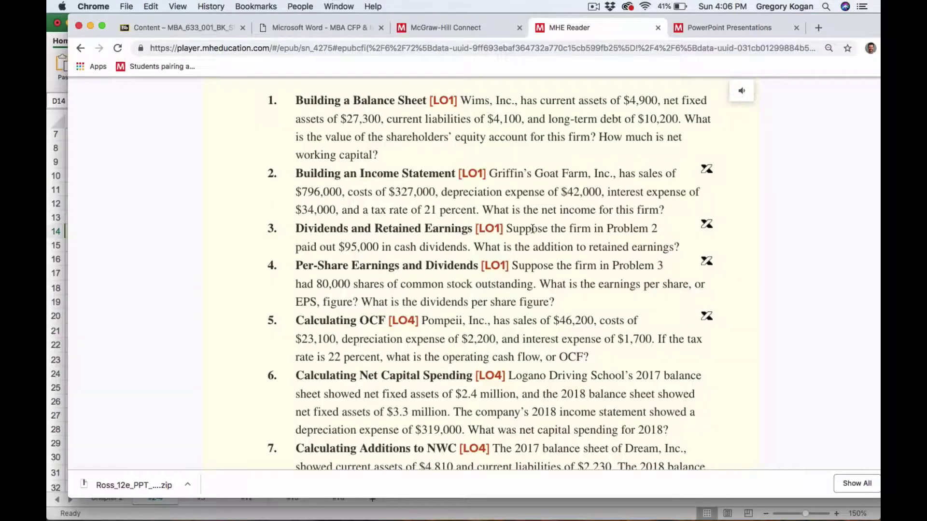
key("super+Tab")
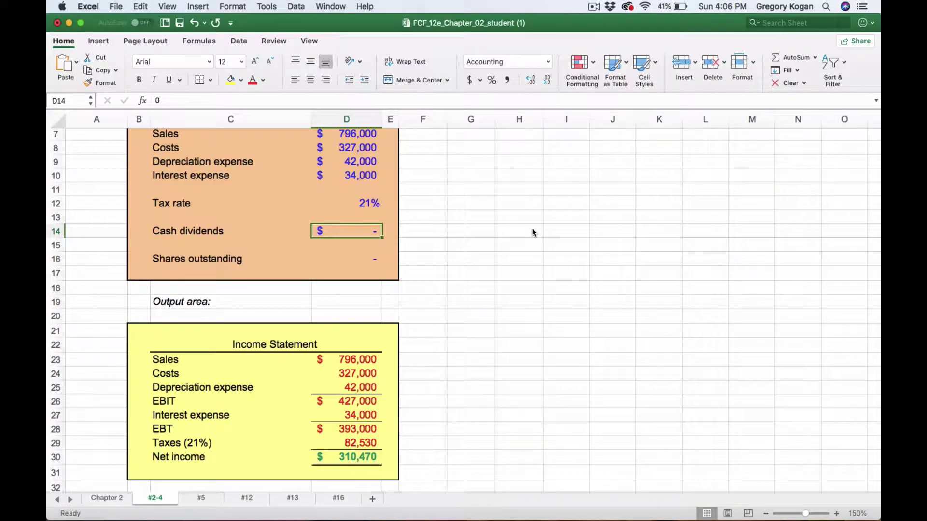
type("95000")
key("Return")
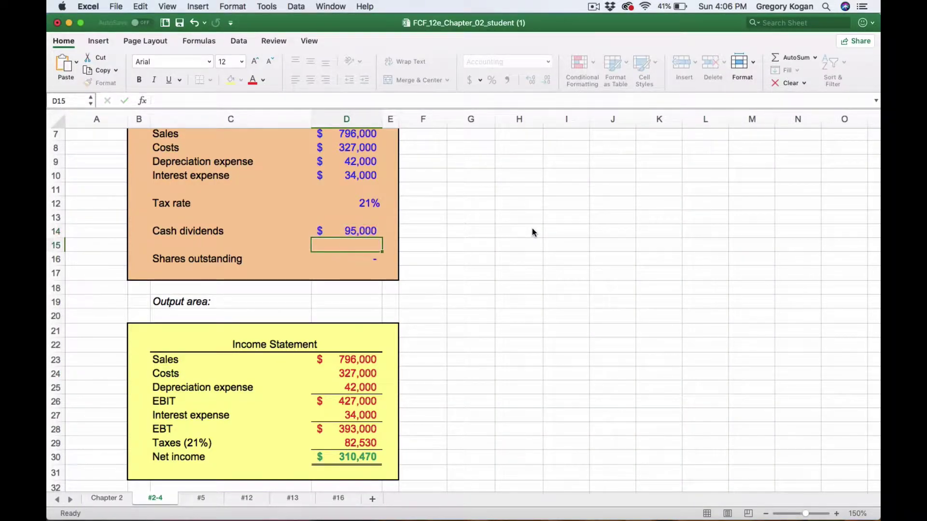
Step: Enter 80,000 shares outstanding in D16 and scroll down to the computed outputs
key("super+Tab")
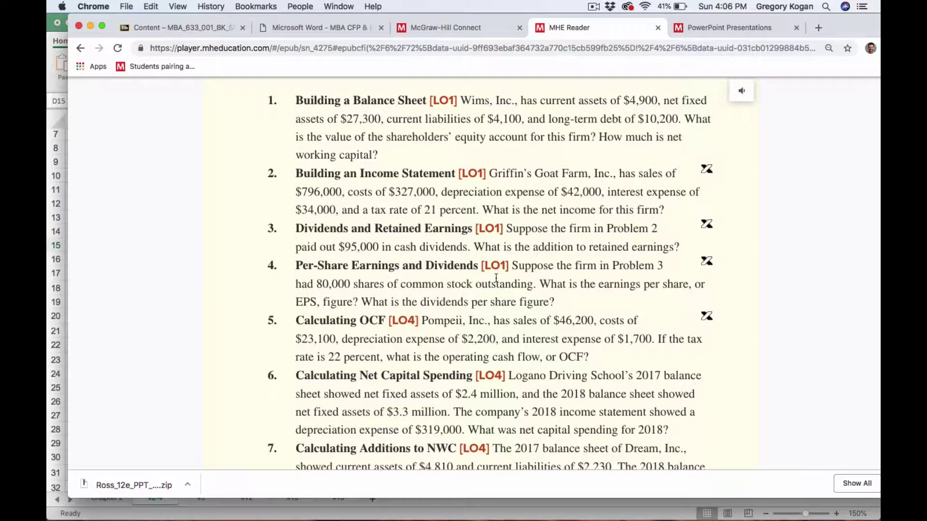
scroll(496, 278, "down", 1)
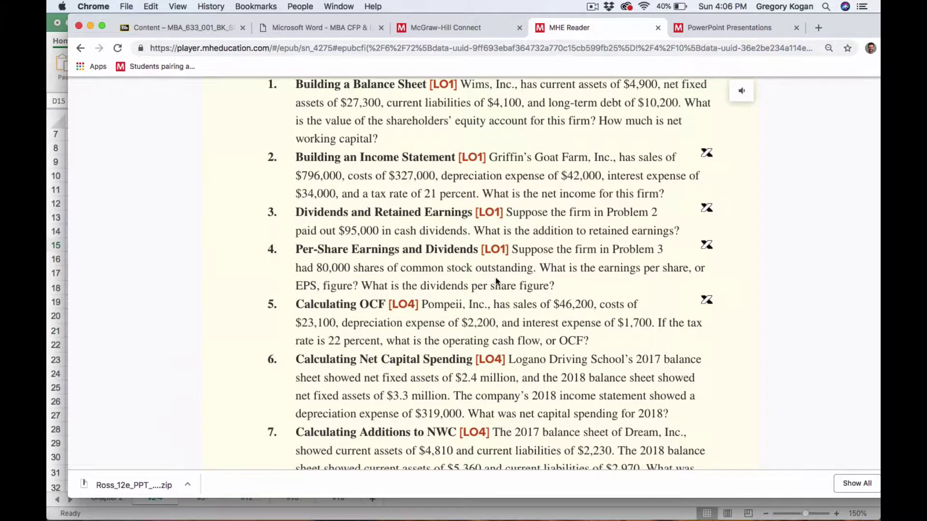
key("super+Tab")
key("Return")
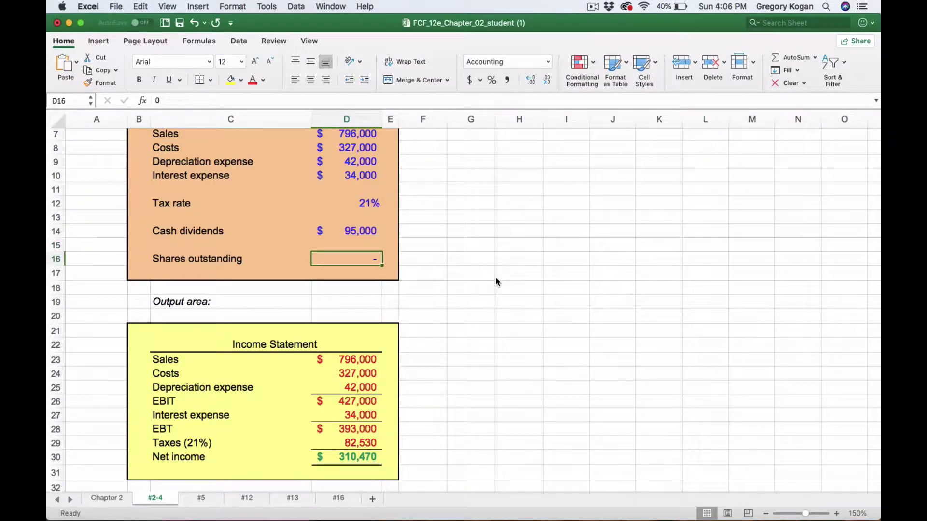
type("80000")
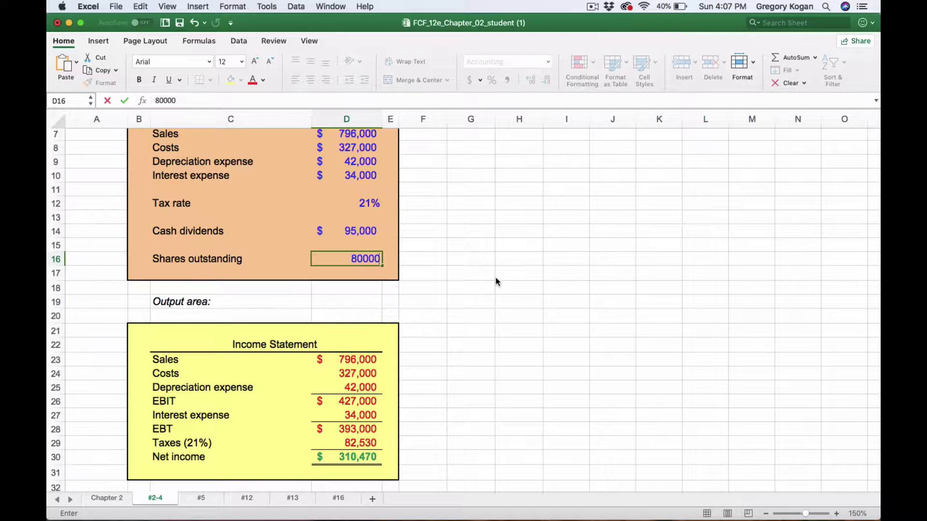
key("Return")
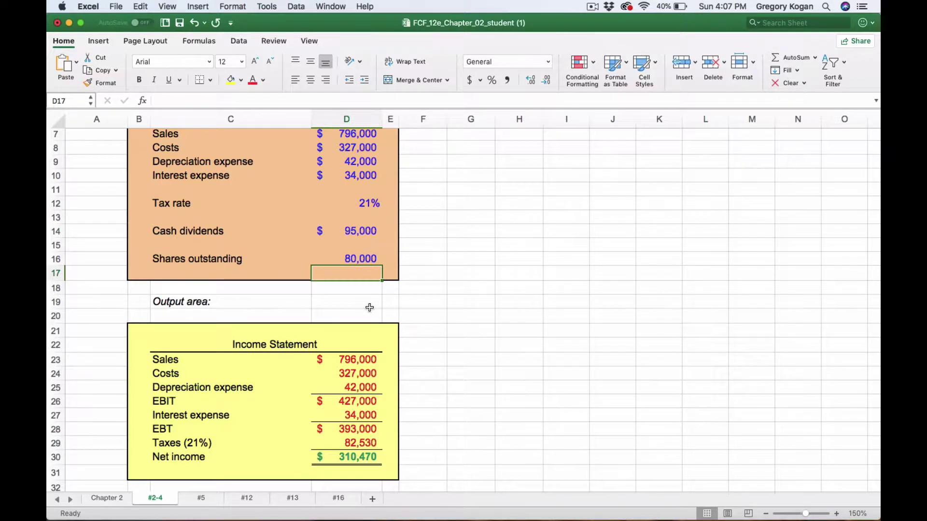
scroll(369, 308, "down", 6)
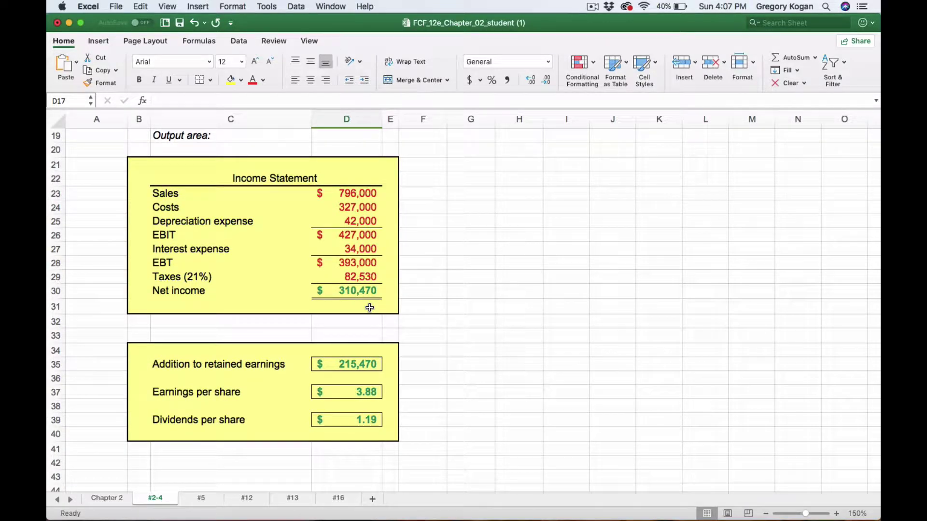
Step: Inspect the earnings per share, net income and addition to retained earnings formulas
left_click(339, 391)
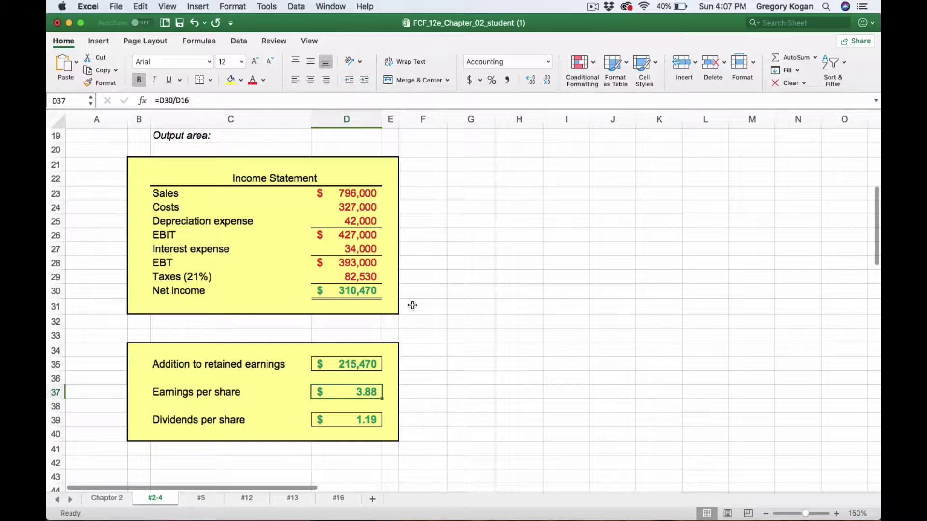
scroll(368, 315, "up", 3)
scroll(368, 316, "up", 8)
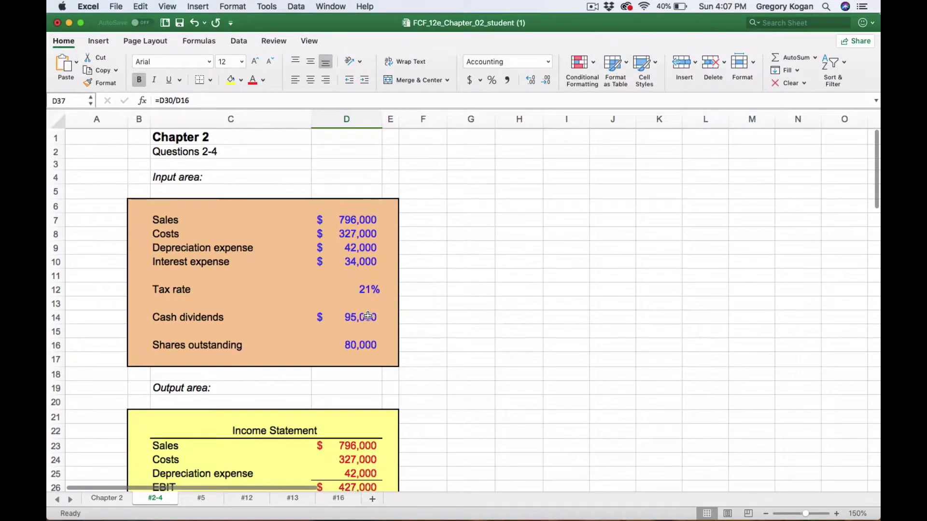
scroll(368, 316, "down", 3)
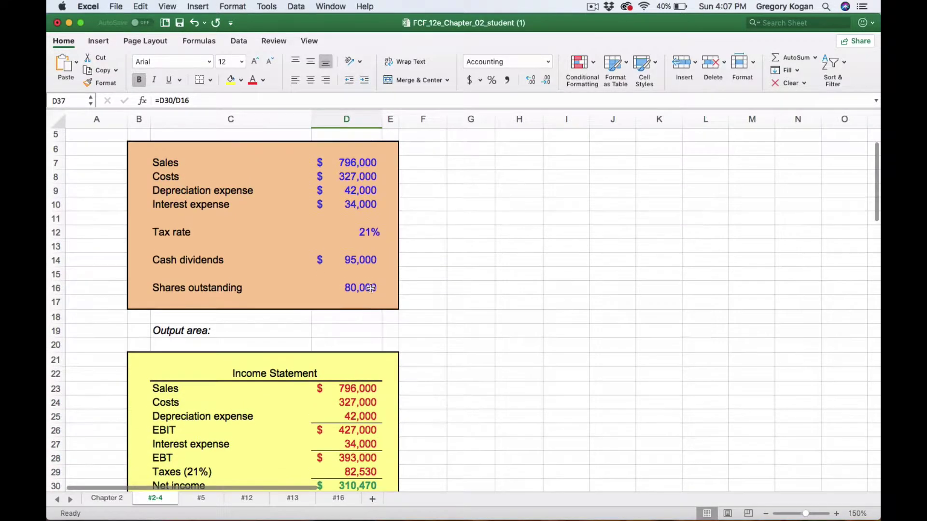
scroll(313, 329, "down", 5)
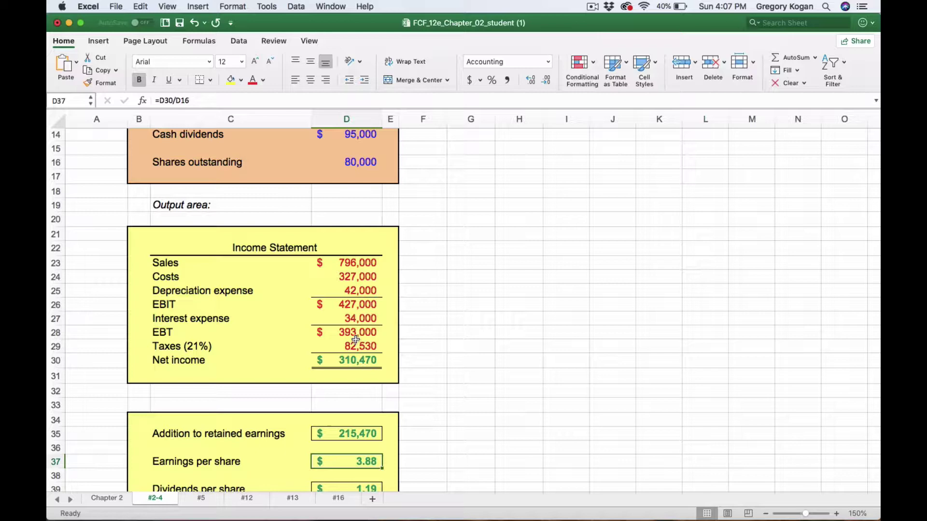
left_click(349, 366)
left_click(357, 436)
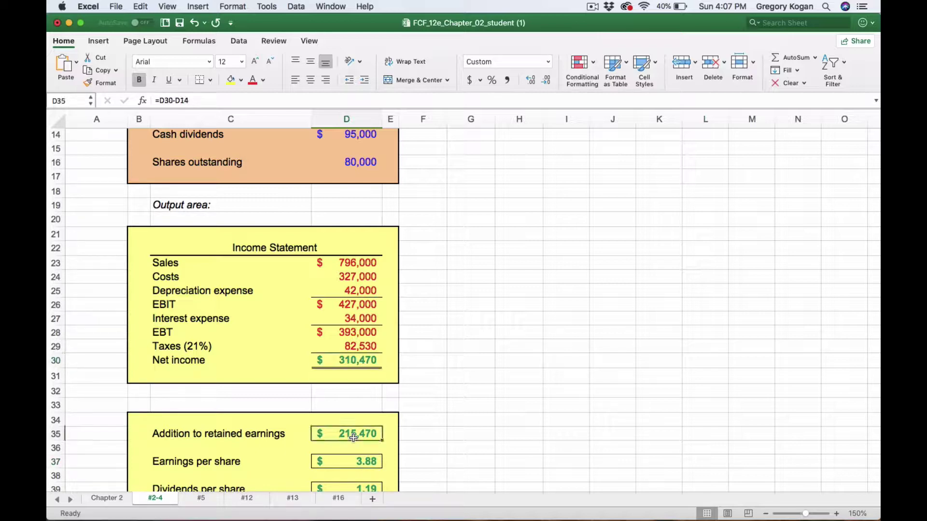
Step: Recheck the EPS and dividends per share formulas, then go to the #5 sheet
scroll(353, 438, "down", 2)
scroll(353, 438, "down", 1)
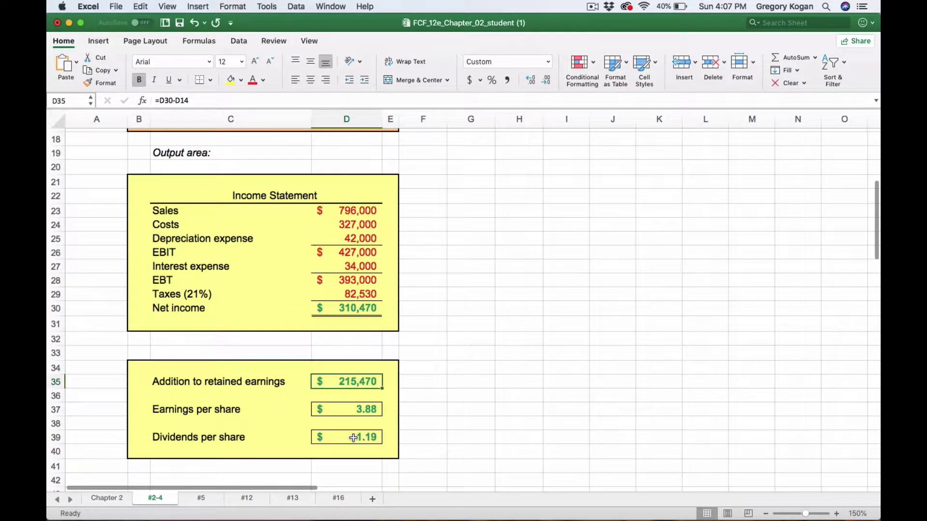
left_click(344, 412)
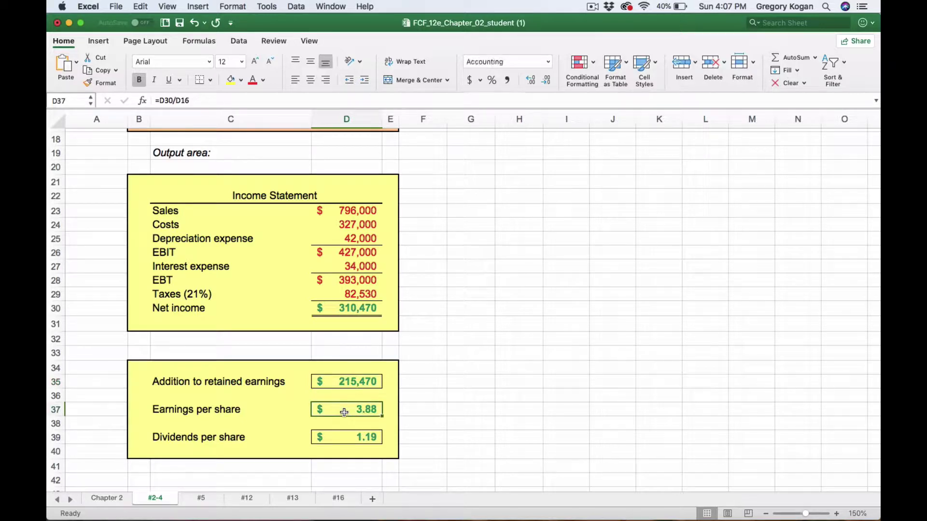
left_click(349, 437)
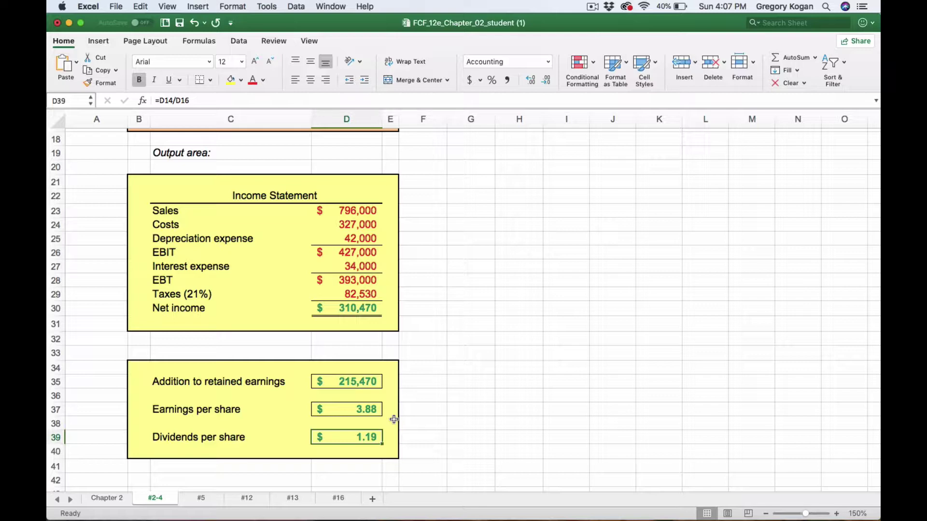
left_click(201, 499)
scroll(304, 379, "down", 5)
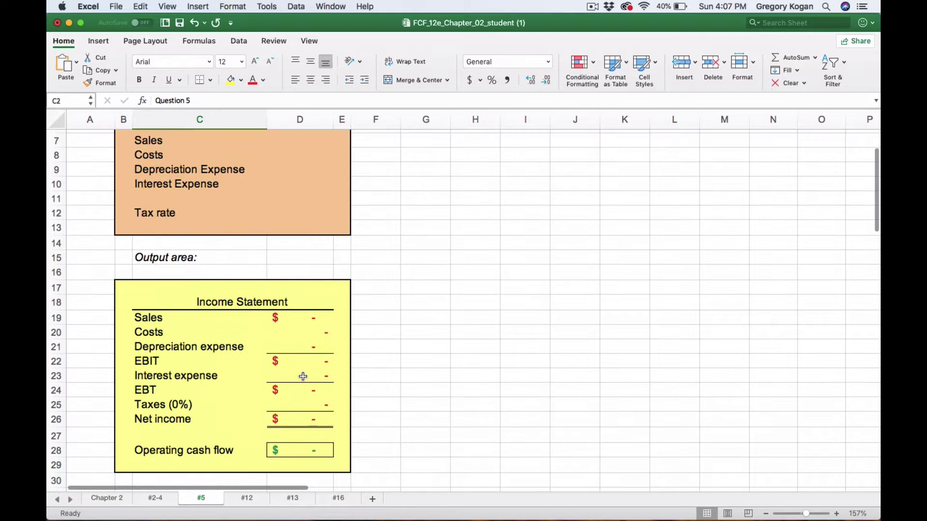
scroll(302, 377, "up", 3)
mouse_move(531, 507)
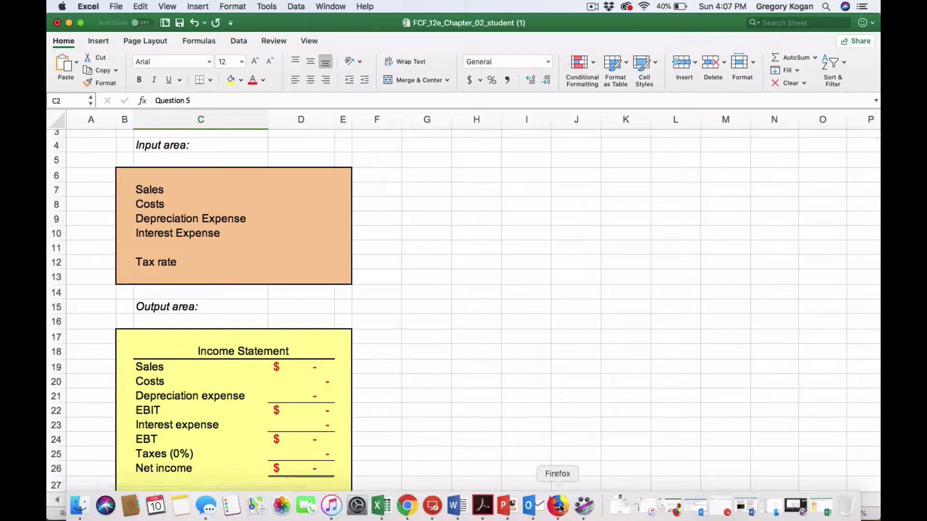
left_click(408, 506)
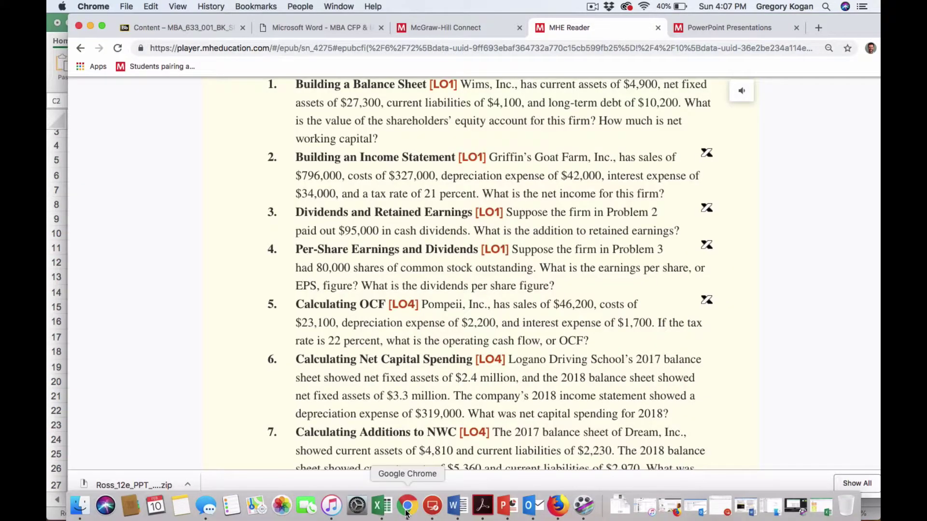
scroll(475, 267, "down", 4)
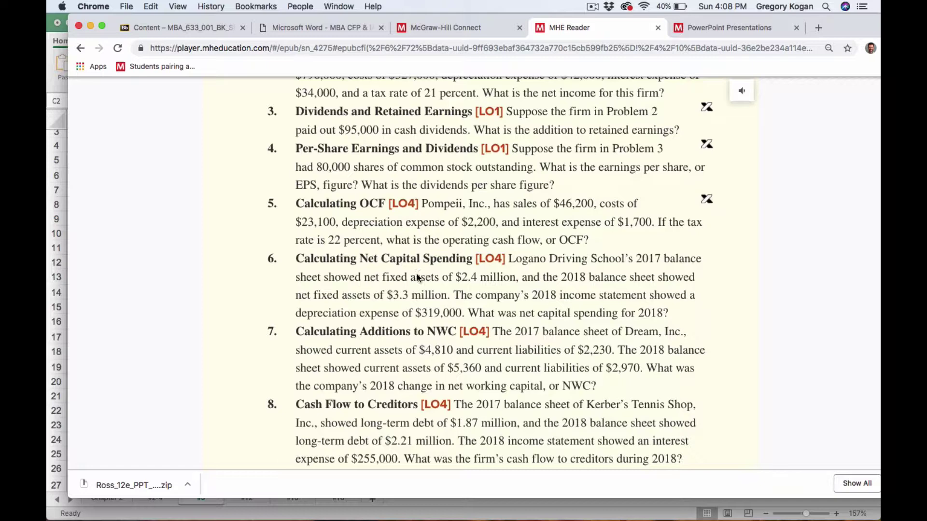
key("super+Tab")
Step: Enter problem 5's sales of 46,200 in the Sales input cell
left_click(321, 178)
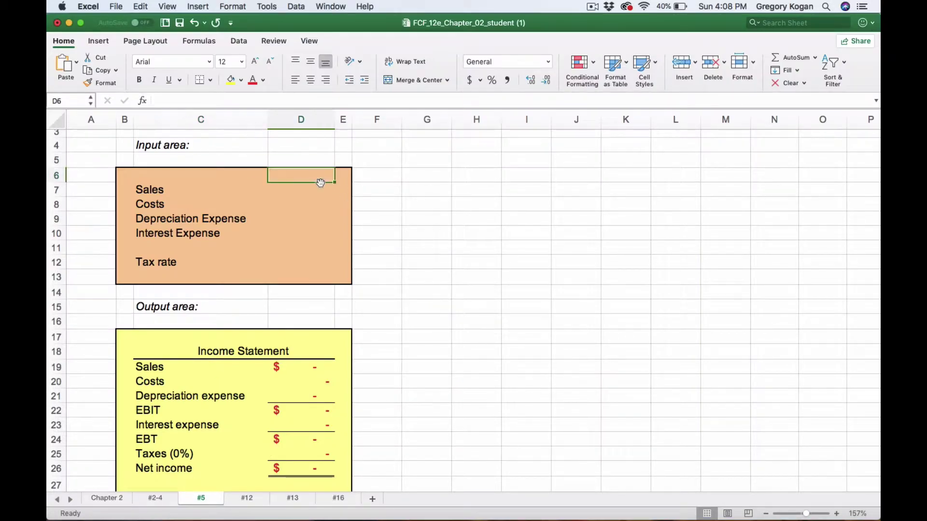
left_click(321, 201)
left_click(325, 189)
key("super+Tab")
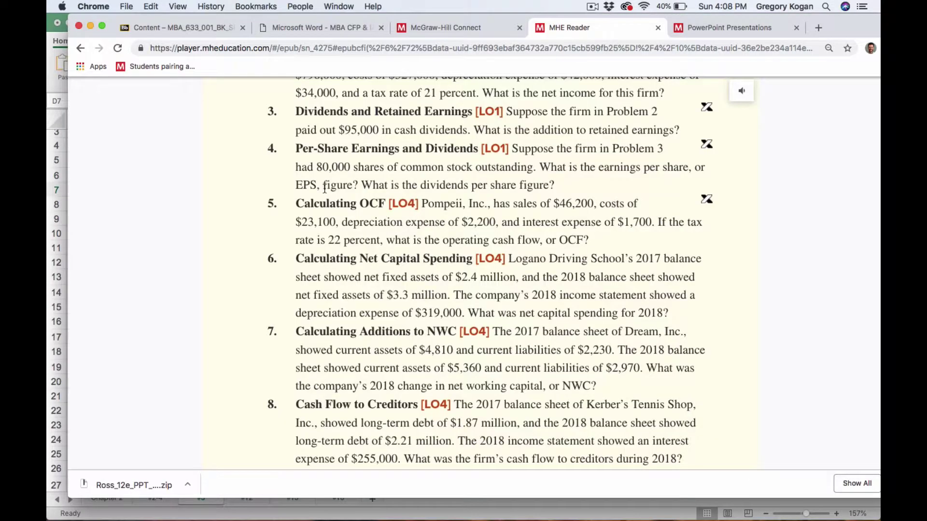
key("super+Tab")
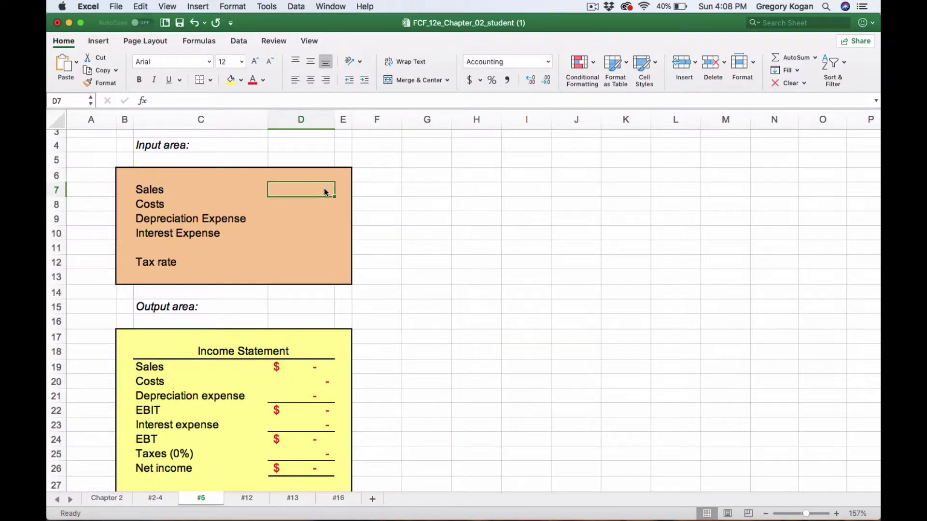
type("46200")
key("Return")
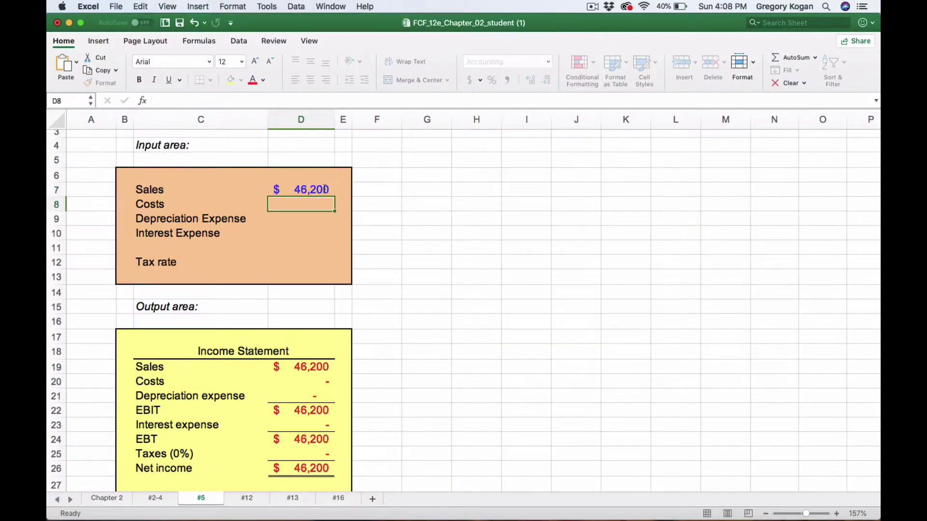
Step: Enter costs of 23,100 and depreciation of 2,200 from the textbook
key("super+Tab")
key("super+Tab")
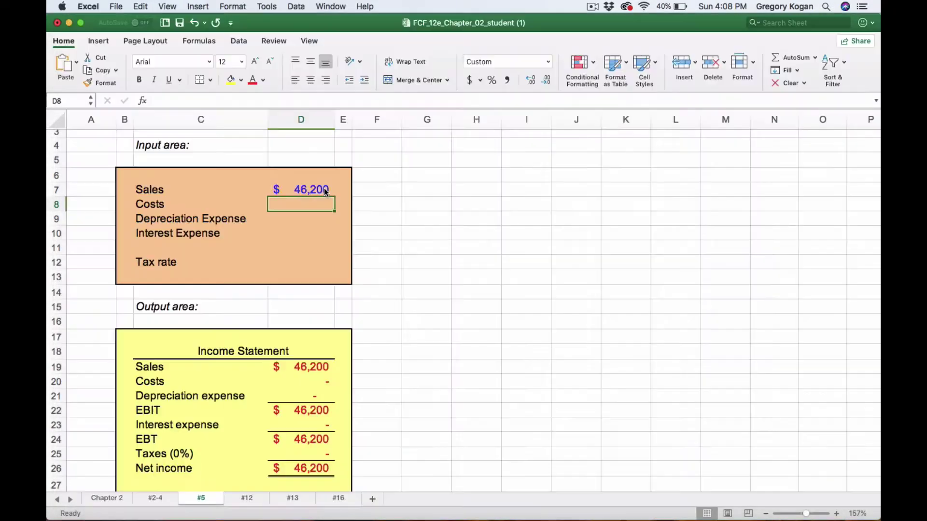
type("23100")
key("Return")
key("super+Tab")
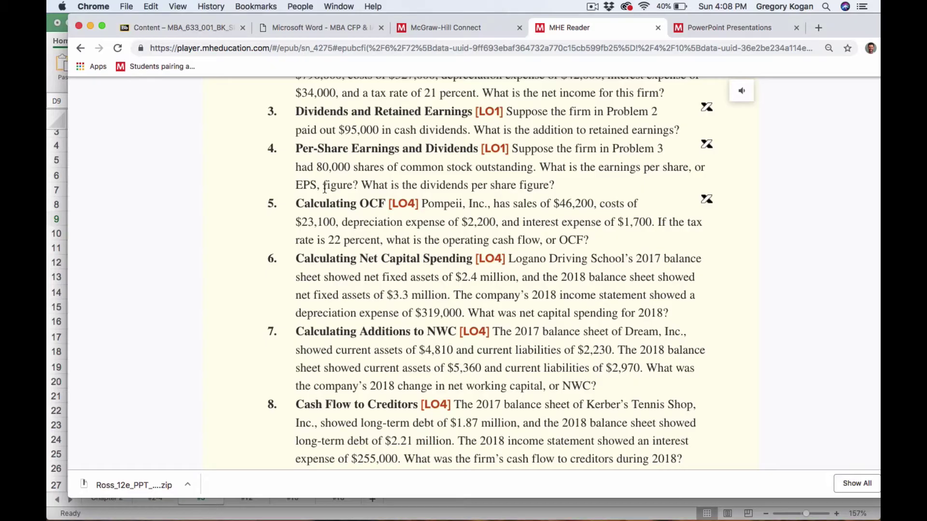
Step: Enter interest of 1,700 and the 22% tax rate, giving net income of $14,976
key("super+Tab")
type("2200")
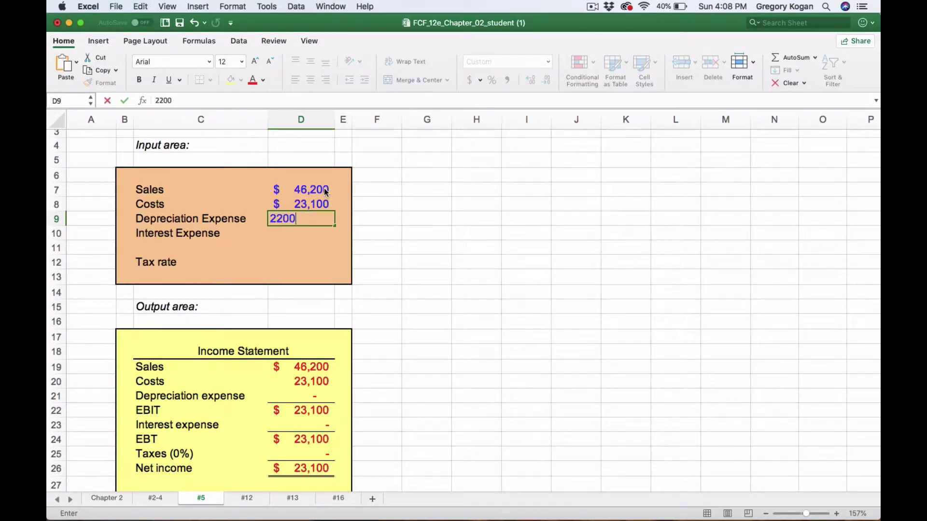
key("Return")
key("super+Tab")
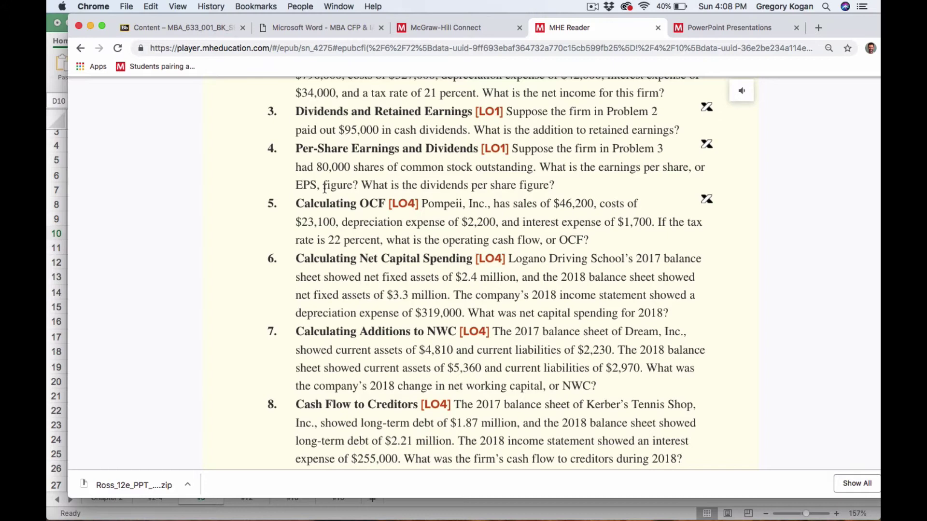
key("super+Tab")
type("1700")
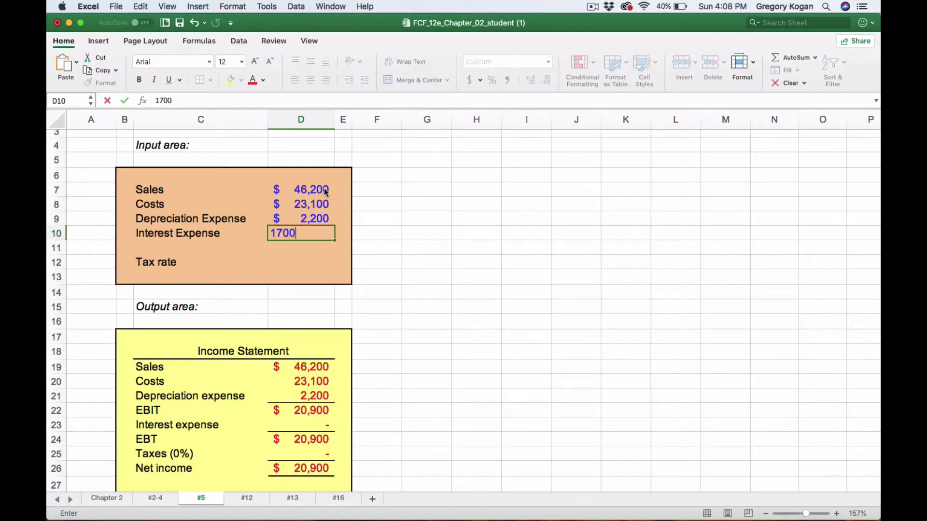
key("Return")
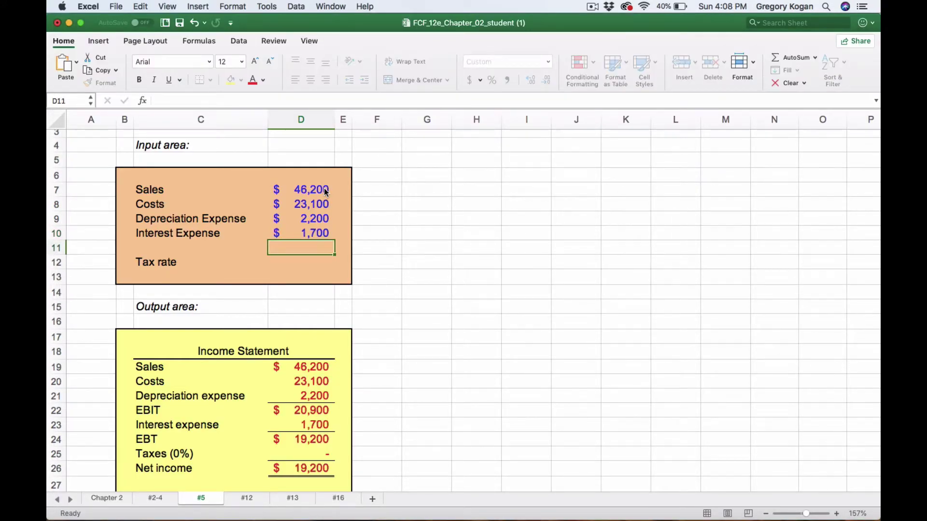
key("Return")
key("super+Tab")
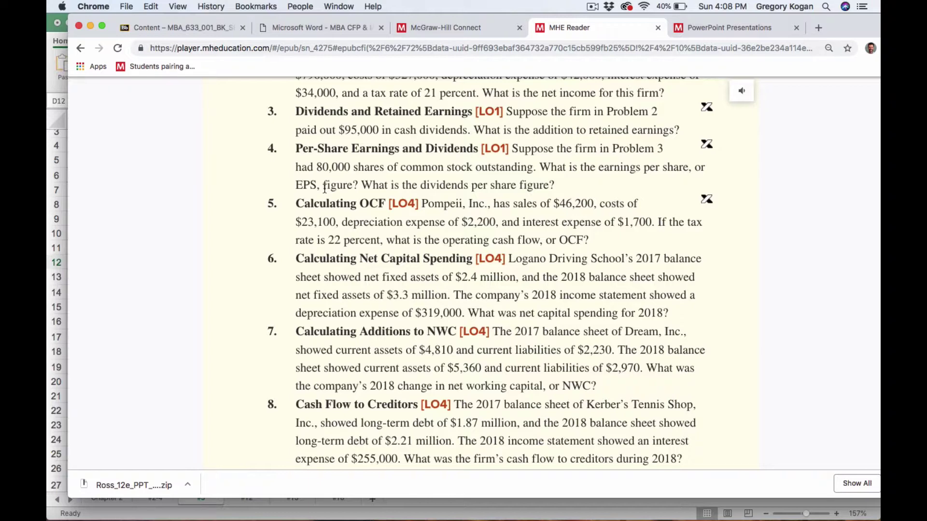
key("super+Tab")
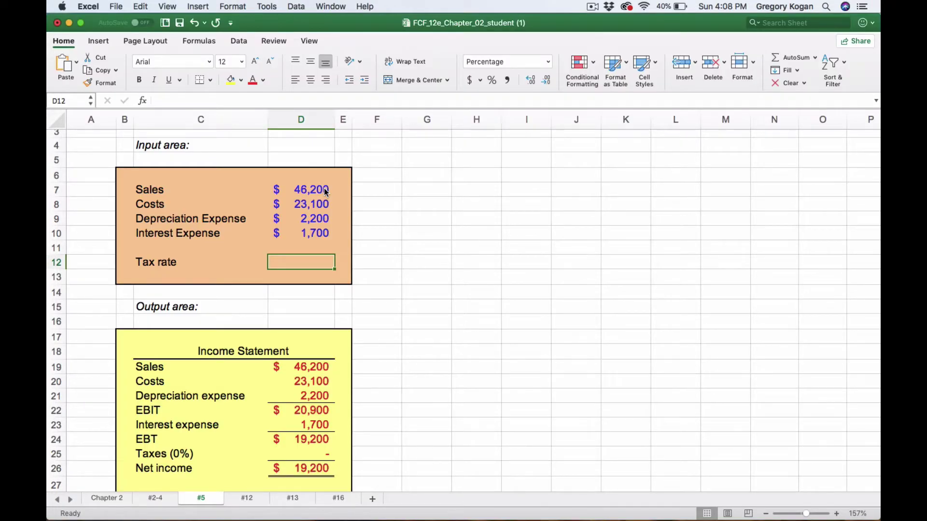
type("22")
key("Return")
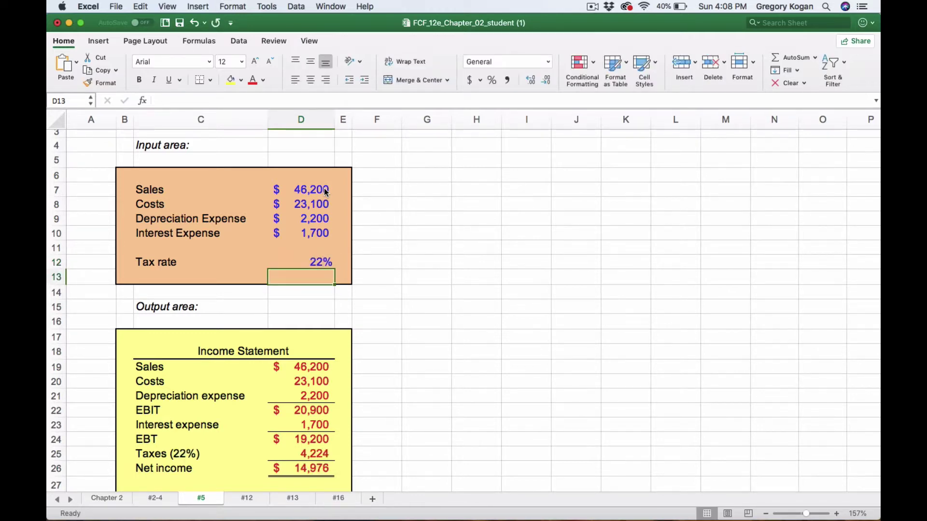
scroll(324, 192, "down", 2)
Step: Reread problem 5, then scroll the #5 sheet to confirm operating cash flow of $18,876
key("super+Tab")
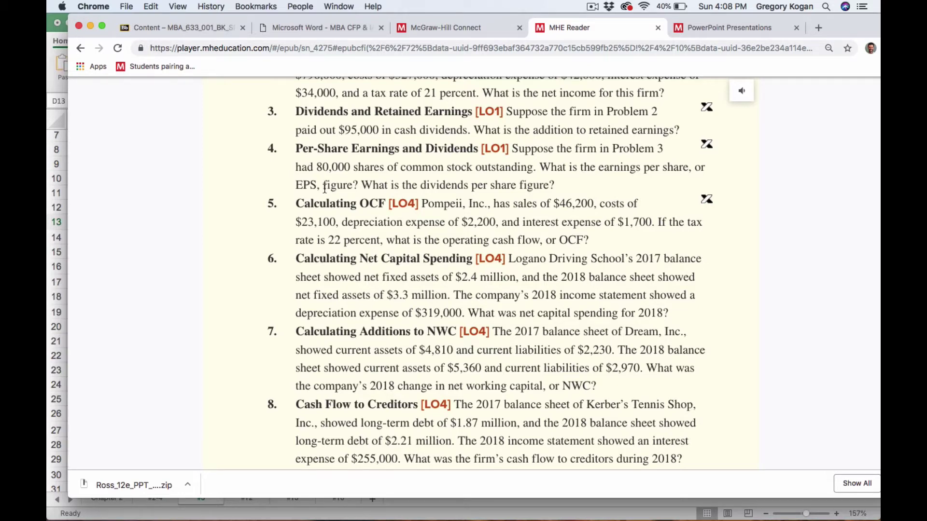
key("super+Tab")
scroll(271, 433, "down", 3)
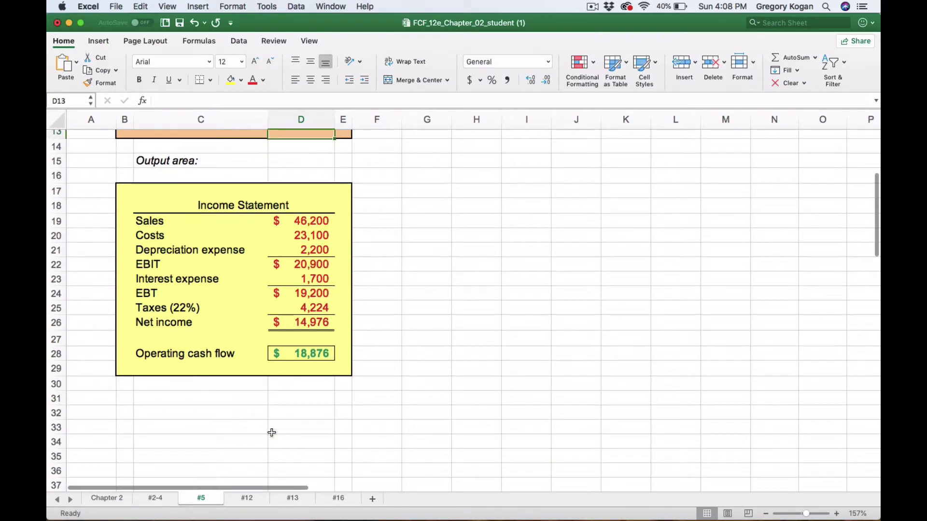
scroll(272, 433, "up", 3)
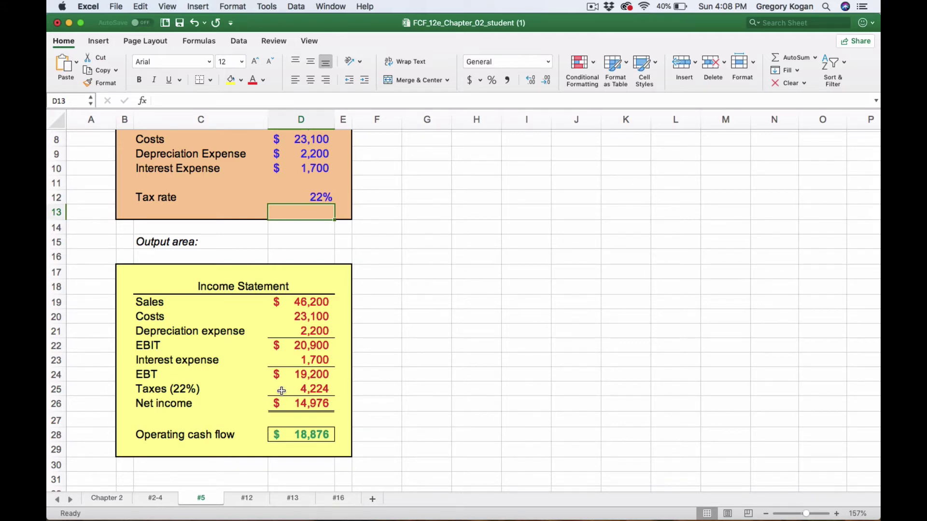
scroll(282, 389, "down", 1)
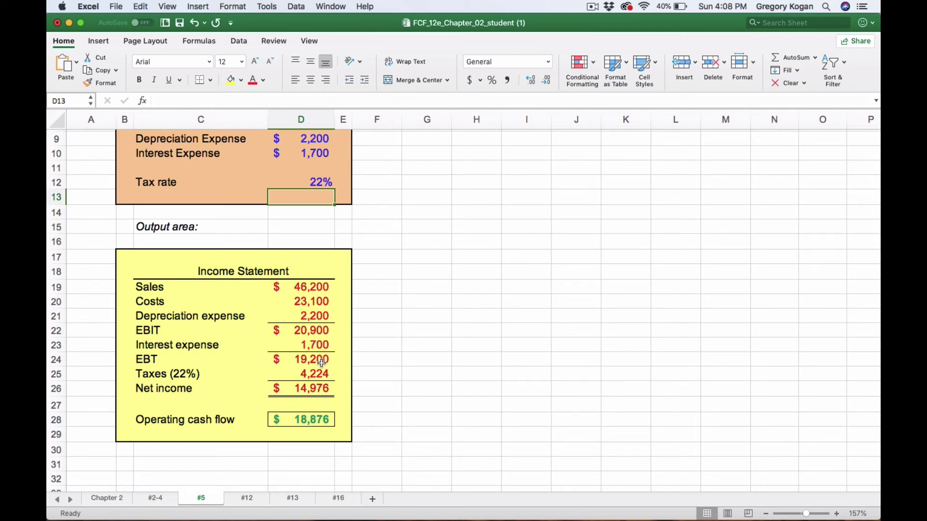
scroll(322, 363, "down", 1)
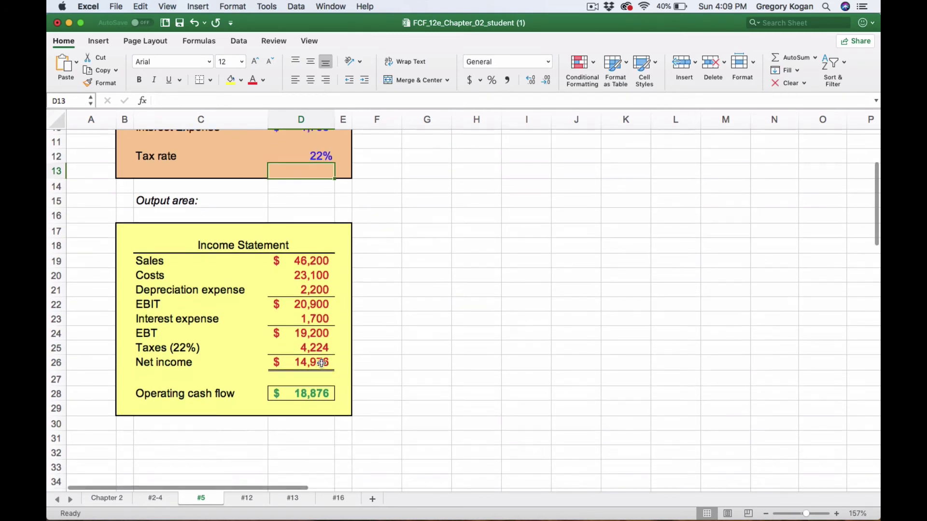
scroll(322, 362, "up", 5)
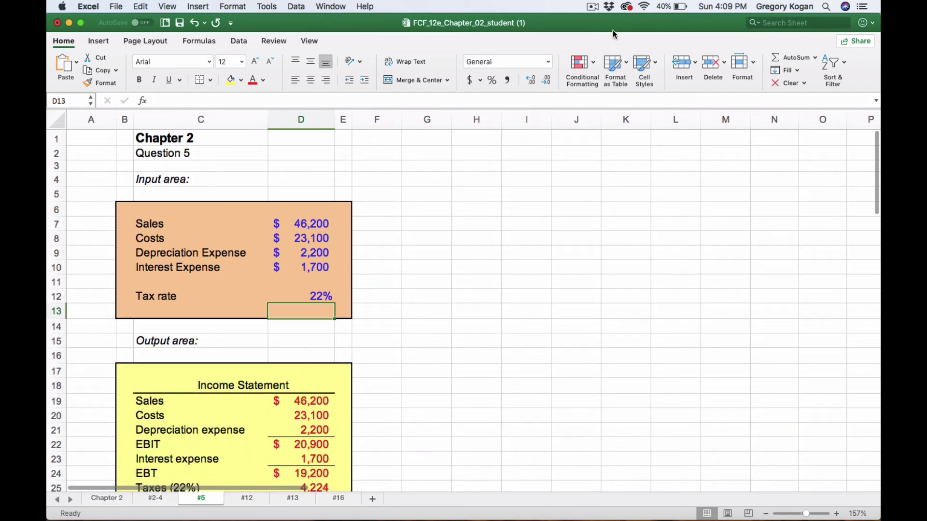